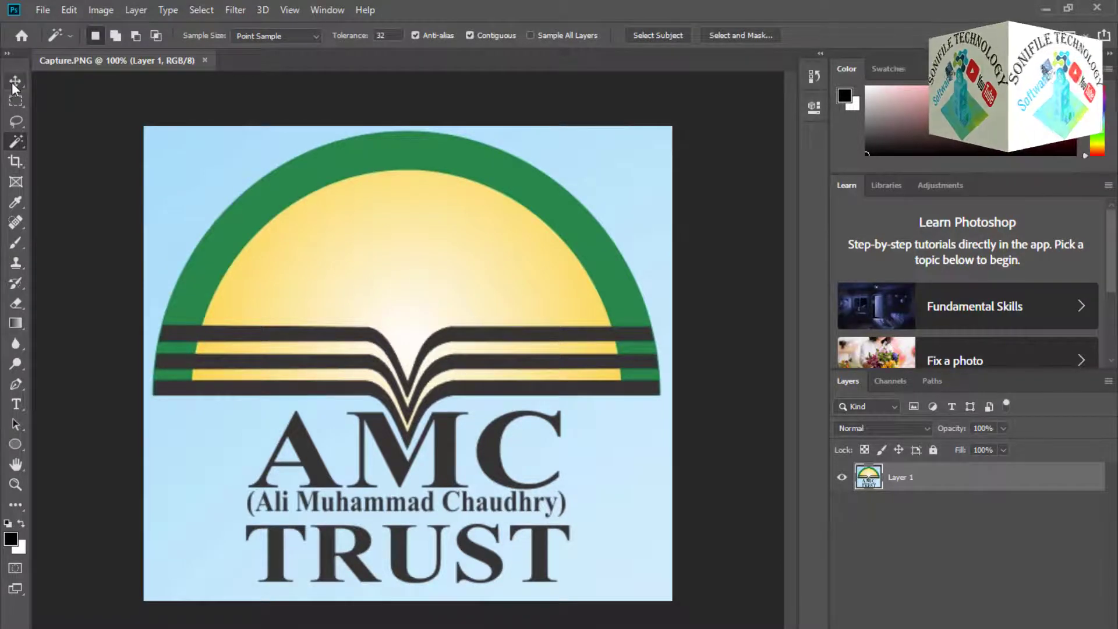
Step: Try selecting the blue background around the green arch with the Quick Selection tool, and clear the selection
left_click(22, 146)
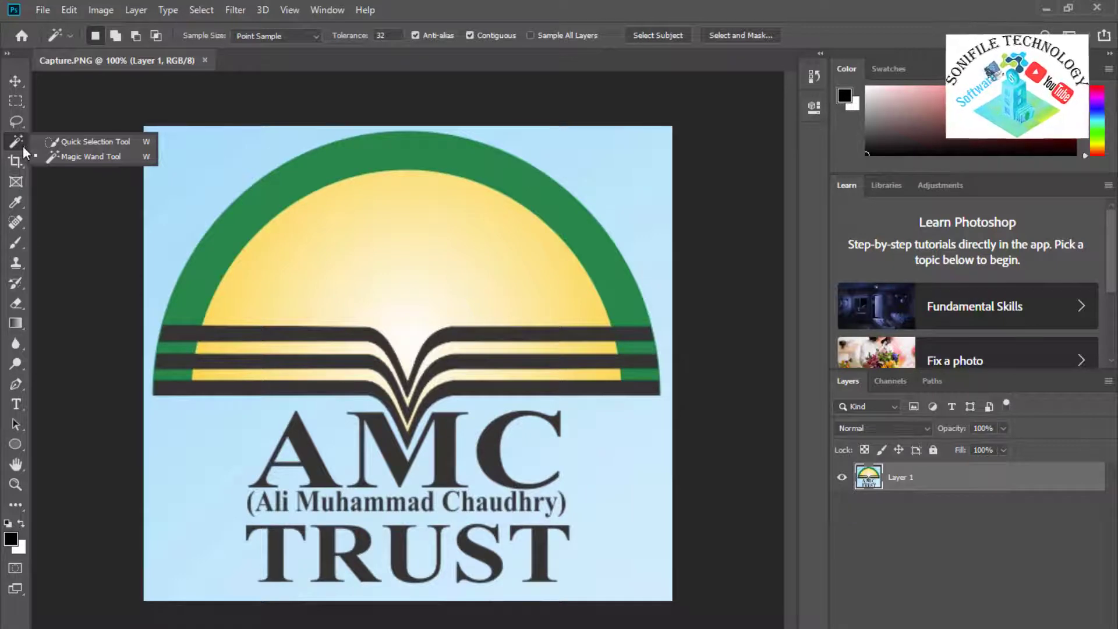
left_click(76, 144)
left_click_drag(170, 160, 602, 157)
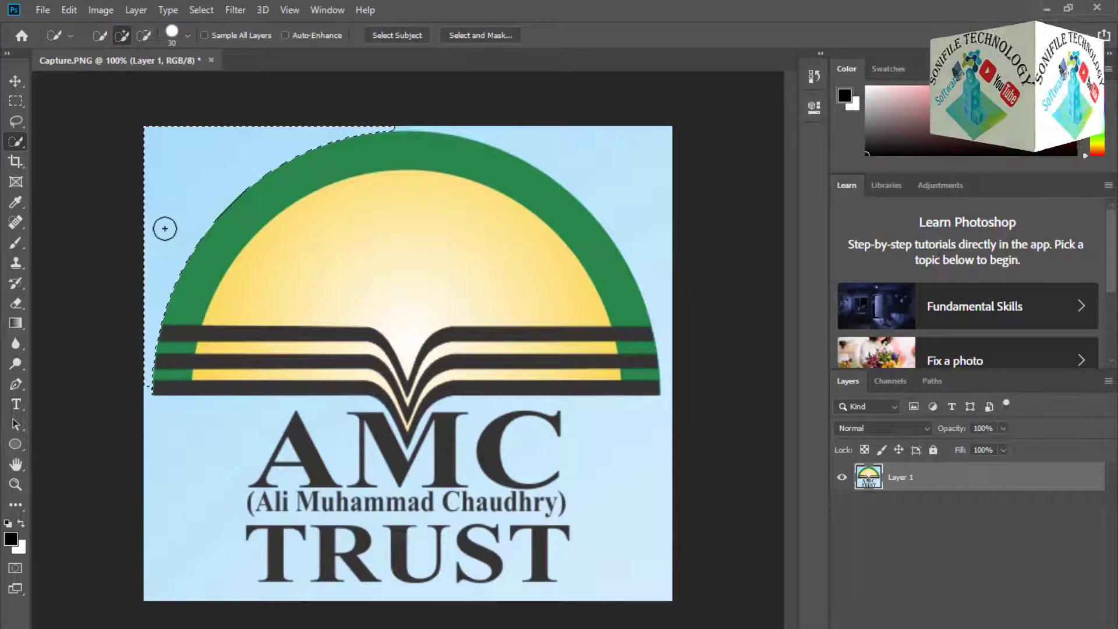
key("ctrl+d")
Step: Try selecting the blue background with the Magic Wand tool, undoing the accidental shift of the artwork
right_click(20, 145)
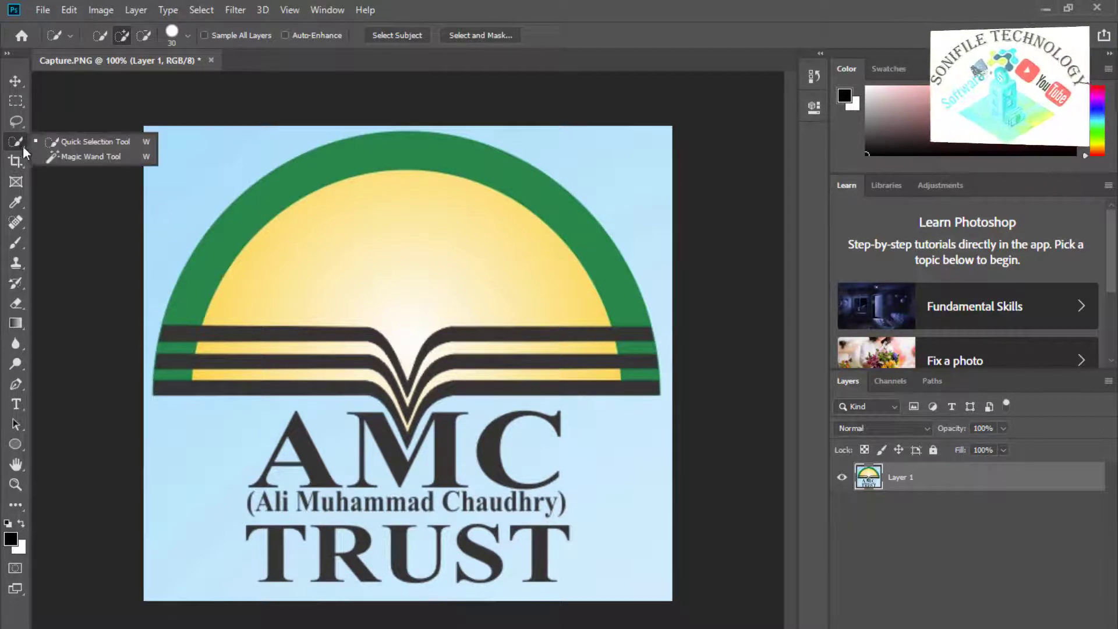
left_click(64, 154)
left_click(174, 173)
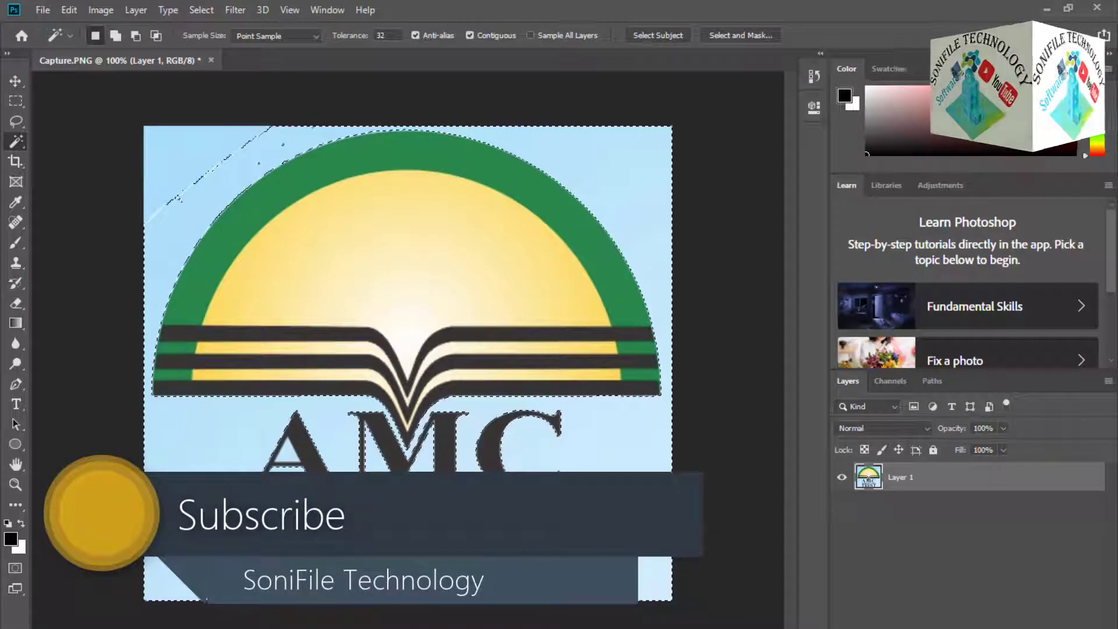
left_click(194, 155)
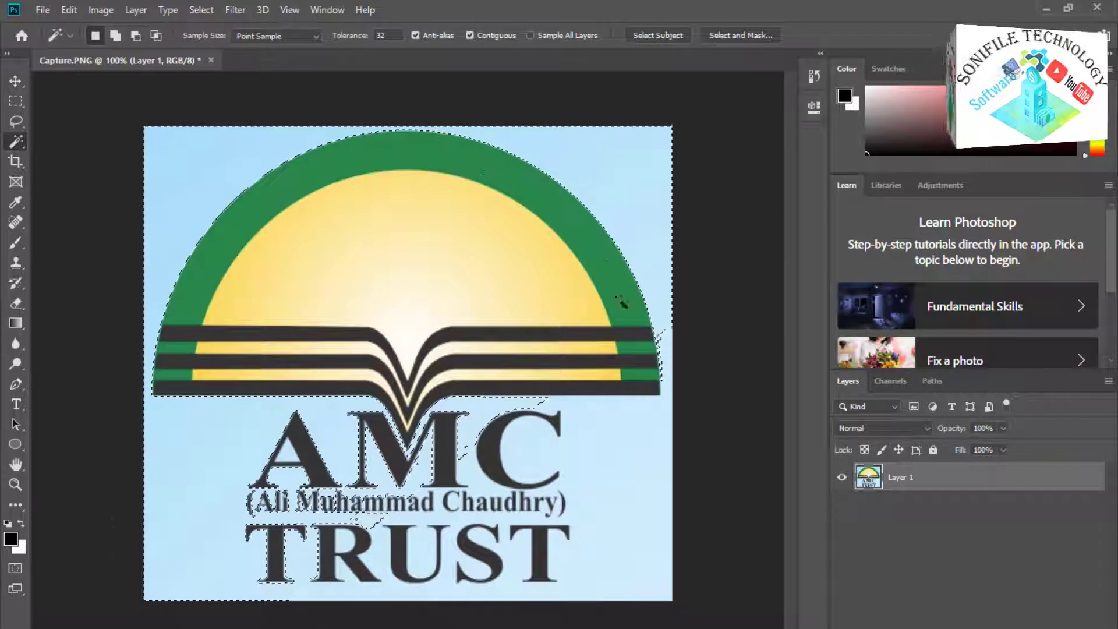
left_click(175, 167)
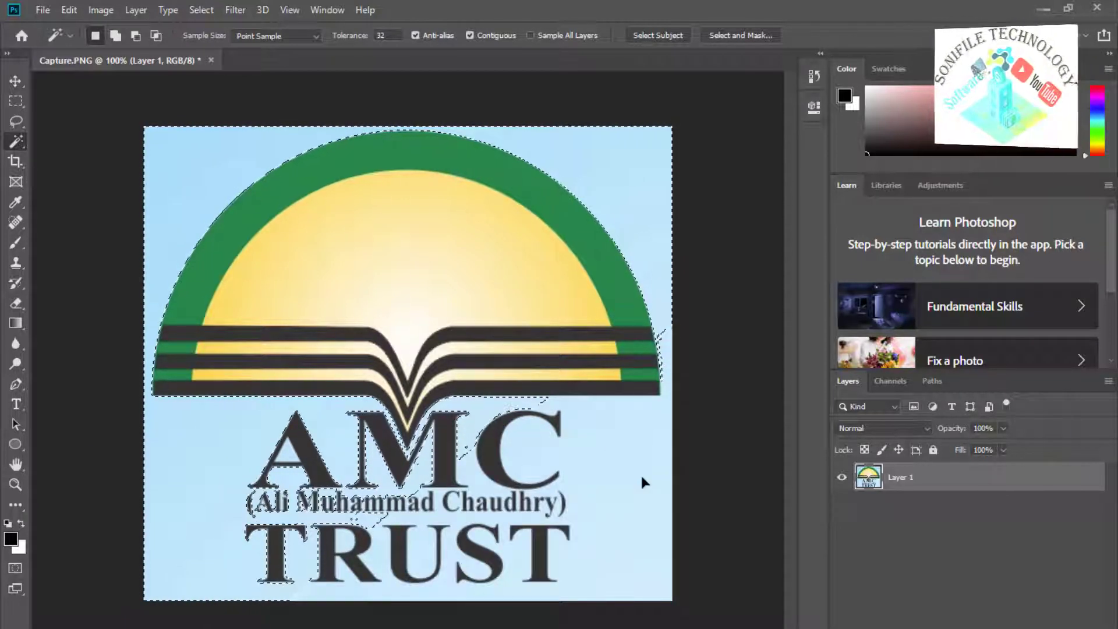
left_click_drag(615, 446, 589, 414)
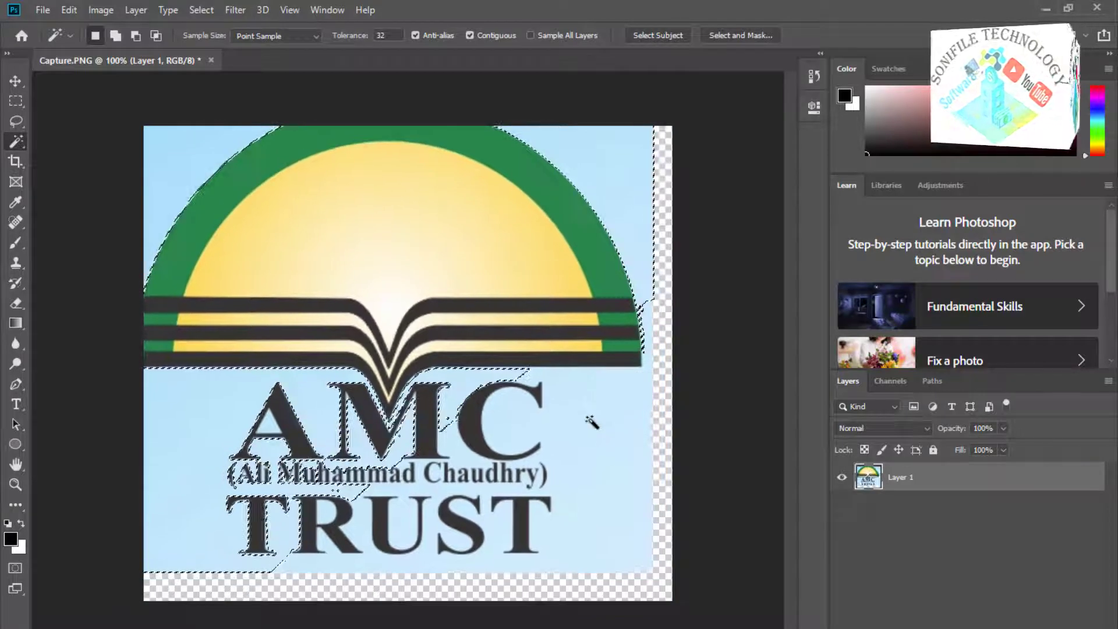
key("ctrl+z")
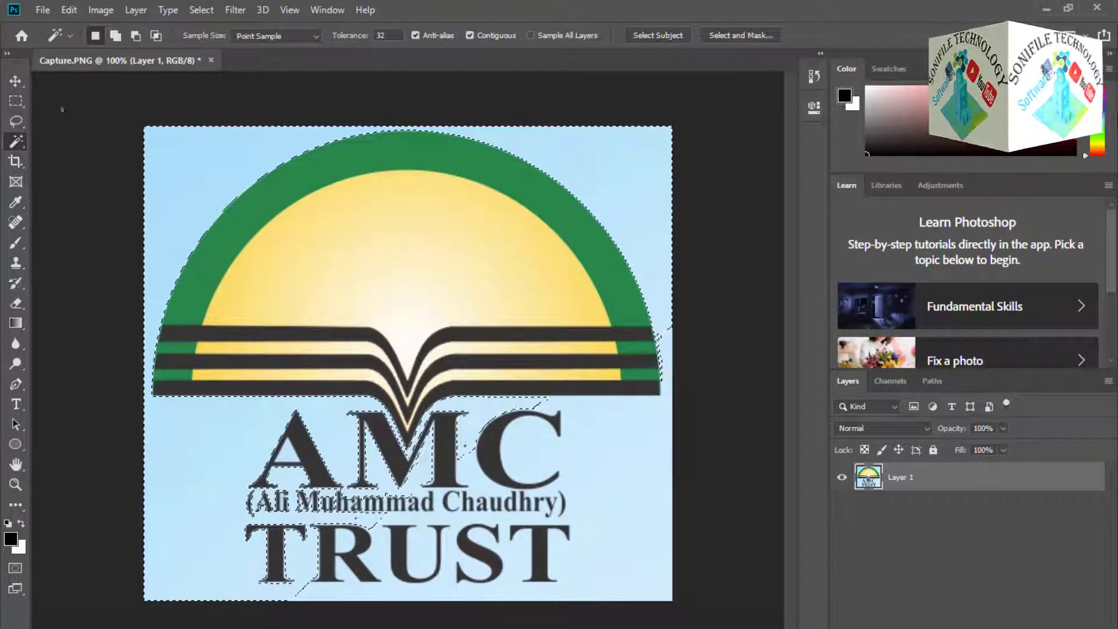
Step: Extend the background selection around the AMC TRUST lettering with the Quick Selection tool
right_click(16, 144)
left_click(87, 141)
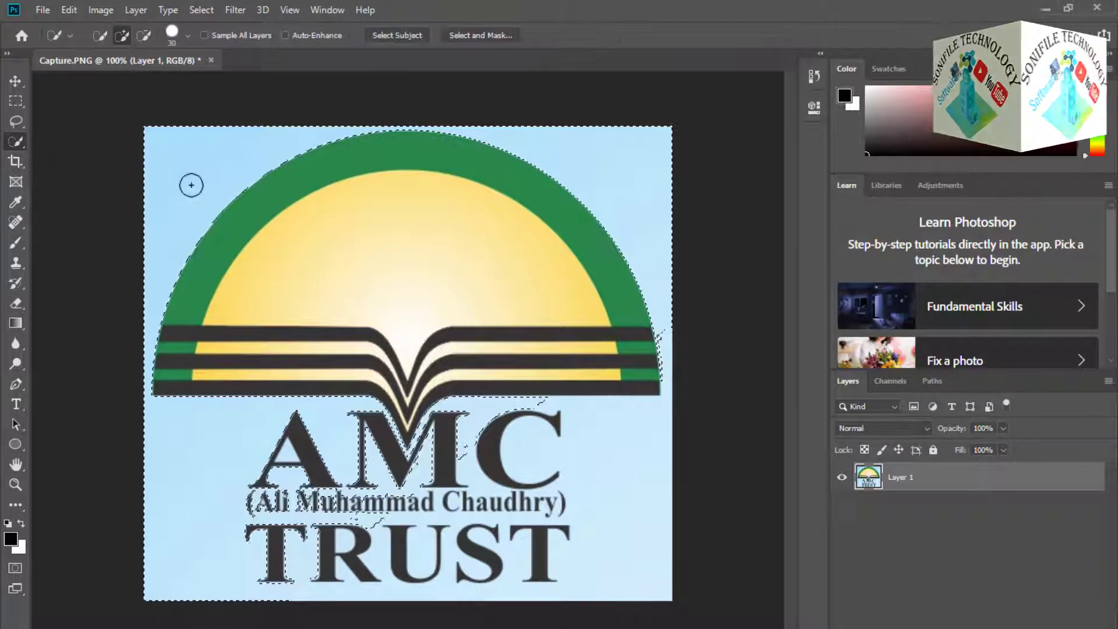
left_click(633, 482)
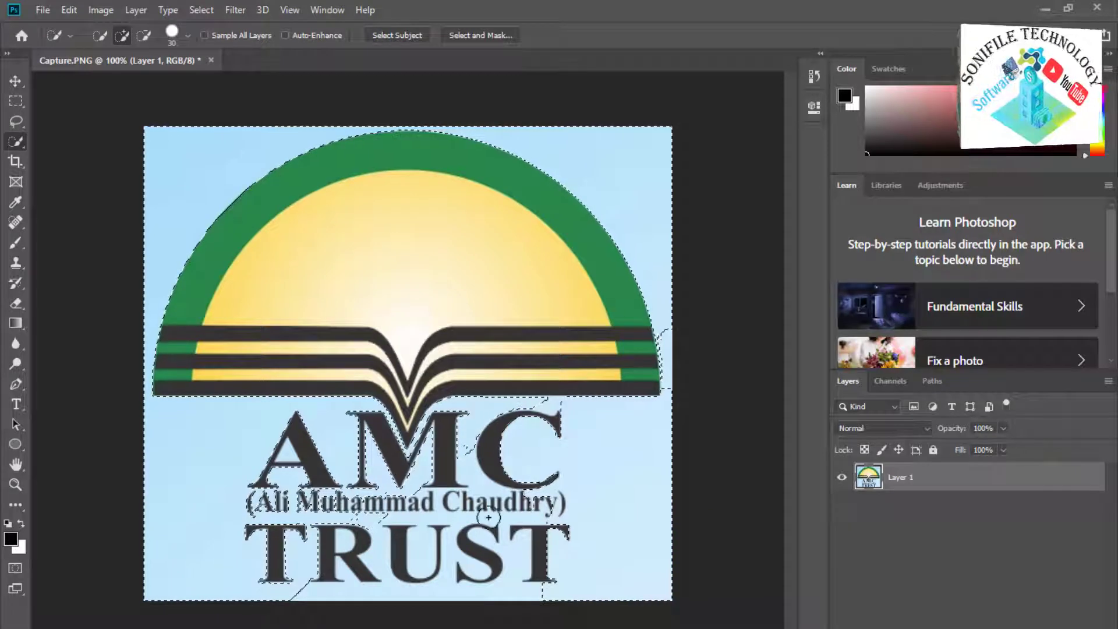
left_click(452, 517)
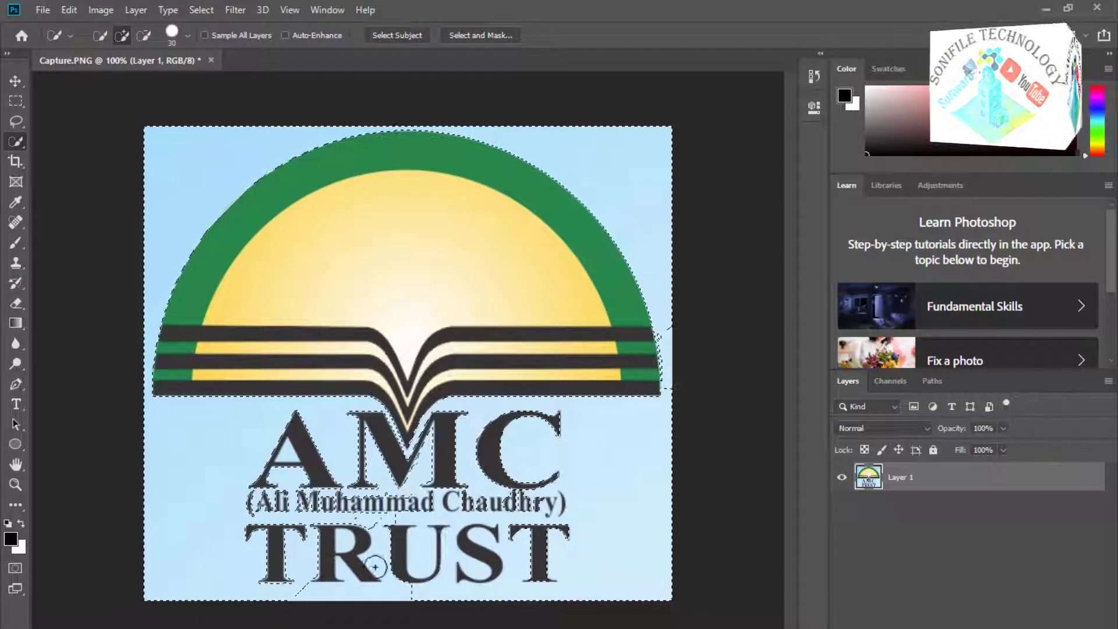
left_click(356, 584)
left_click(330, 589)
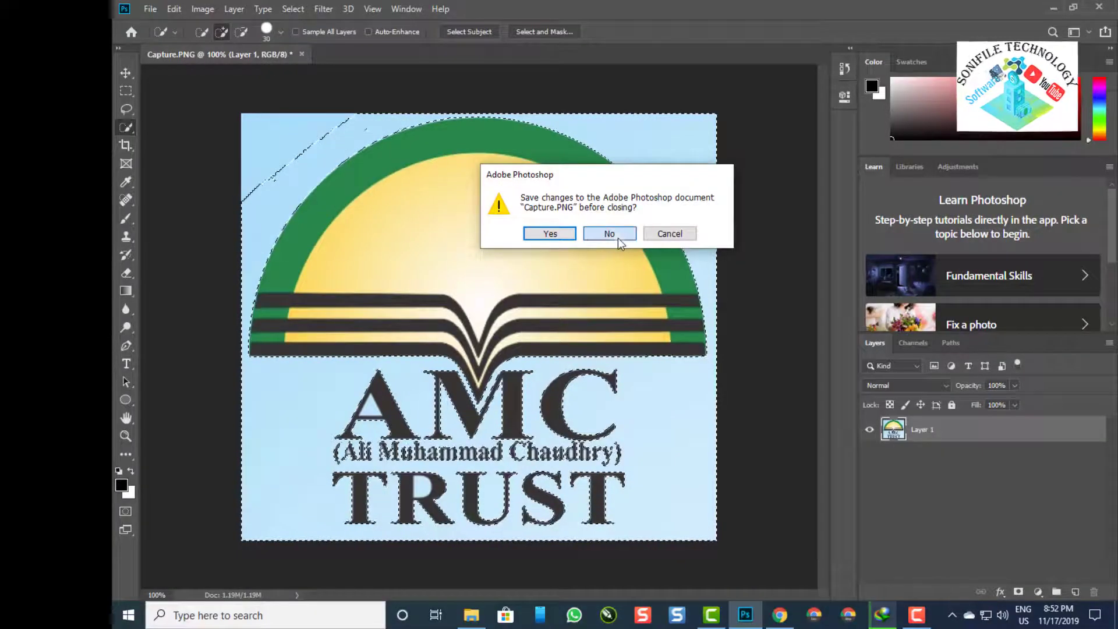
Step: Close the document without saving its changes and reopen Capture.PNG
left_click(618, 237)
left_click(397, 263)
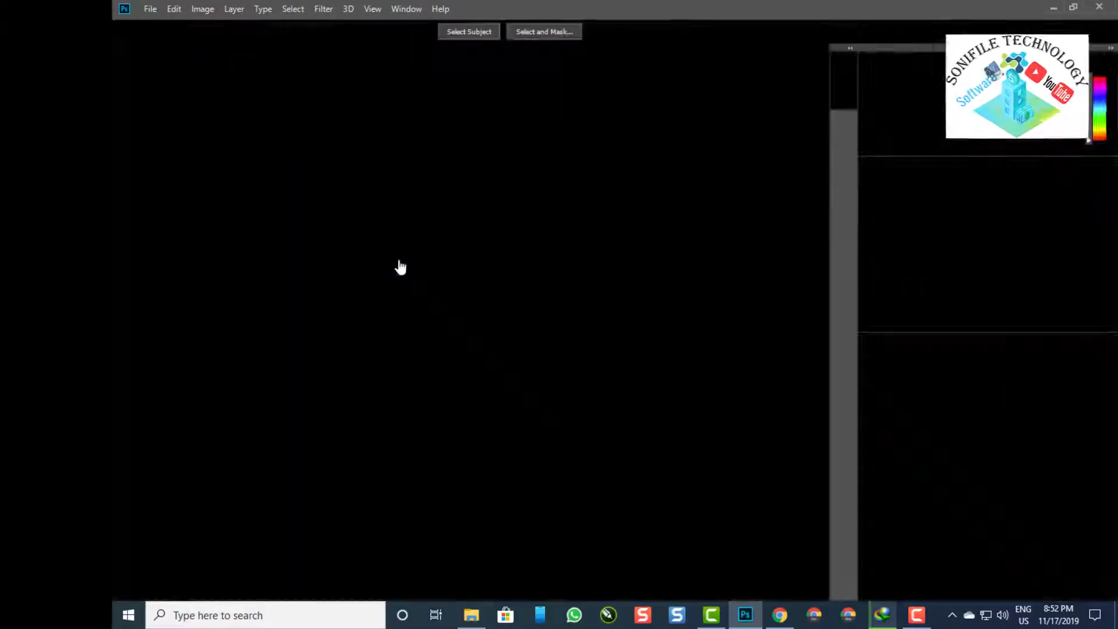
Step: Select the main blue background around the logo with the Magic Wand tool, delete it and deselect
right_click(128, 131)
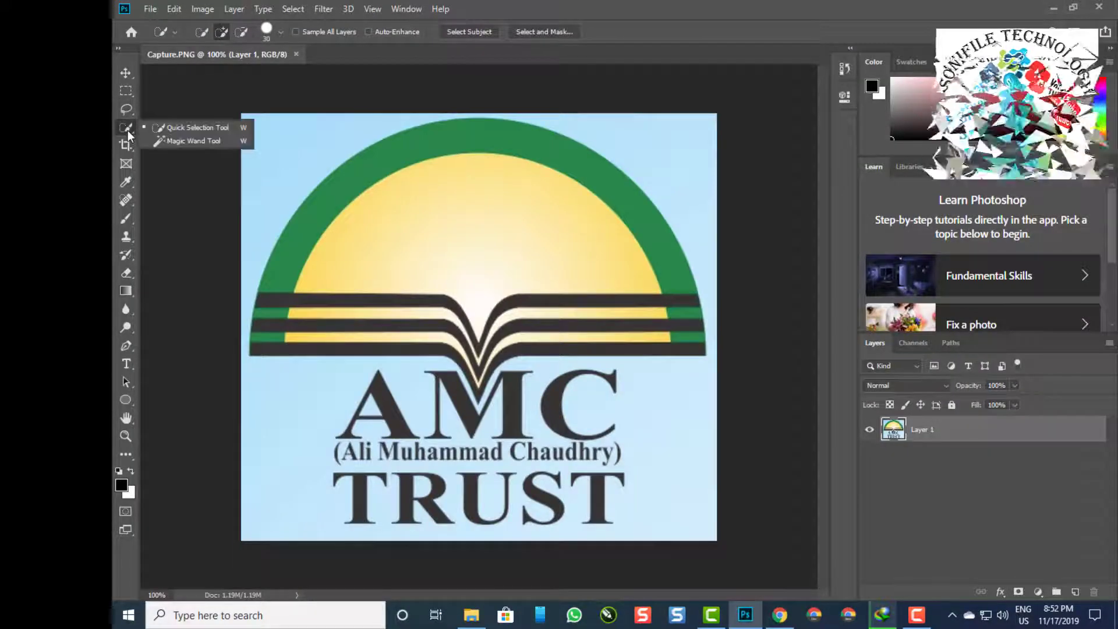
left_click(175, 148)
left_click(278, 185)
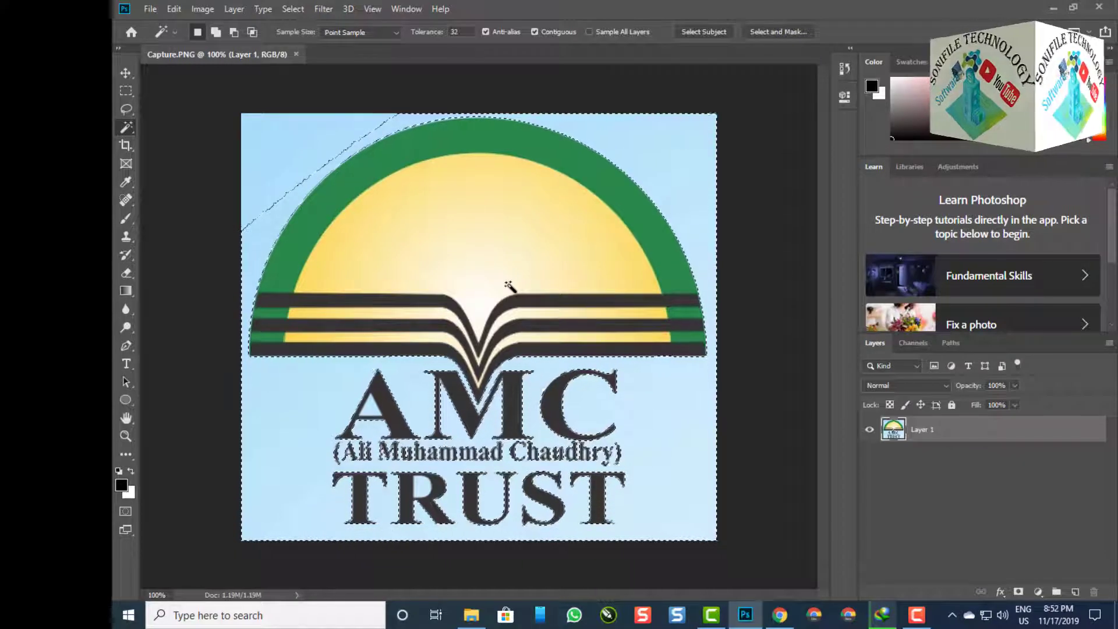
key("Delete")
key("ctrl+d")
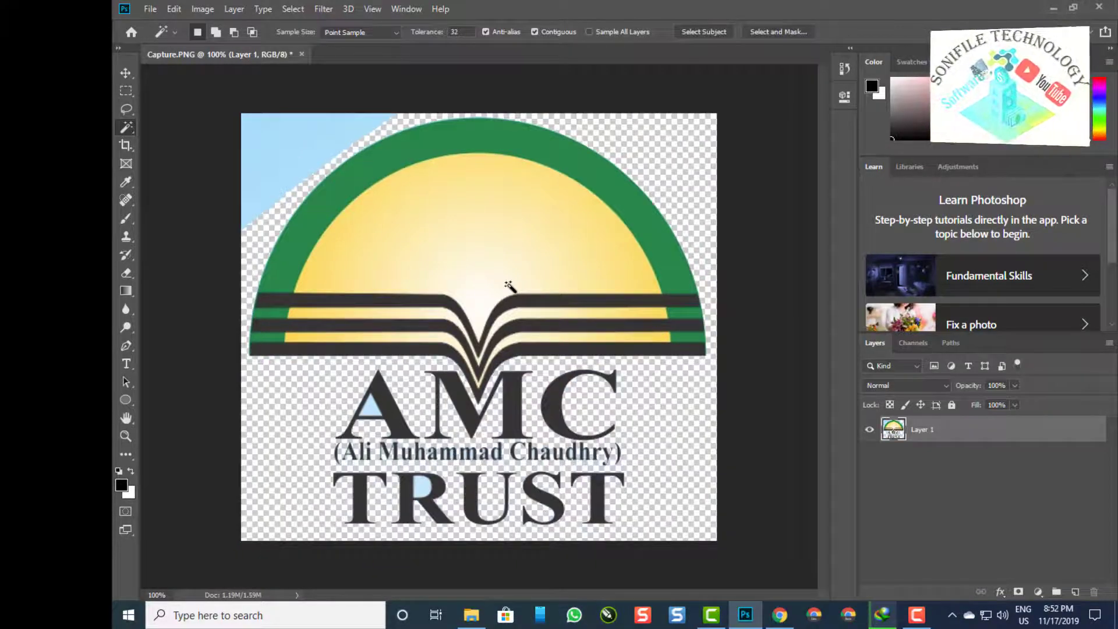
Step: Remove the remaining blue patches in the image's upper-left corner and inside the letters R and A
left_click(296, 141)
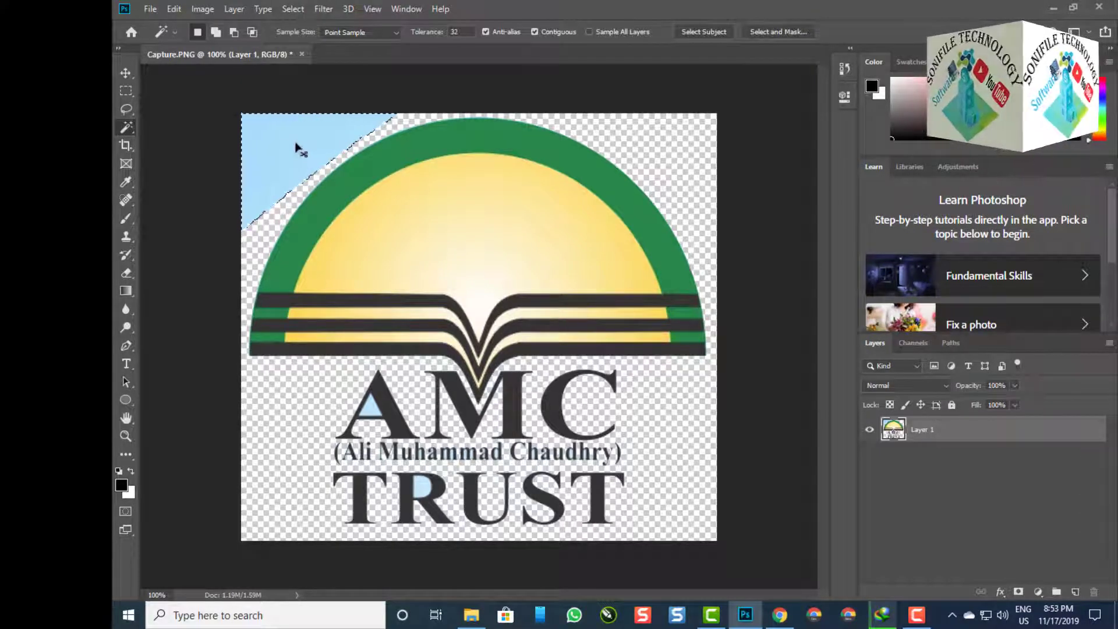
key("Delete")
key("ctrl+d")
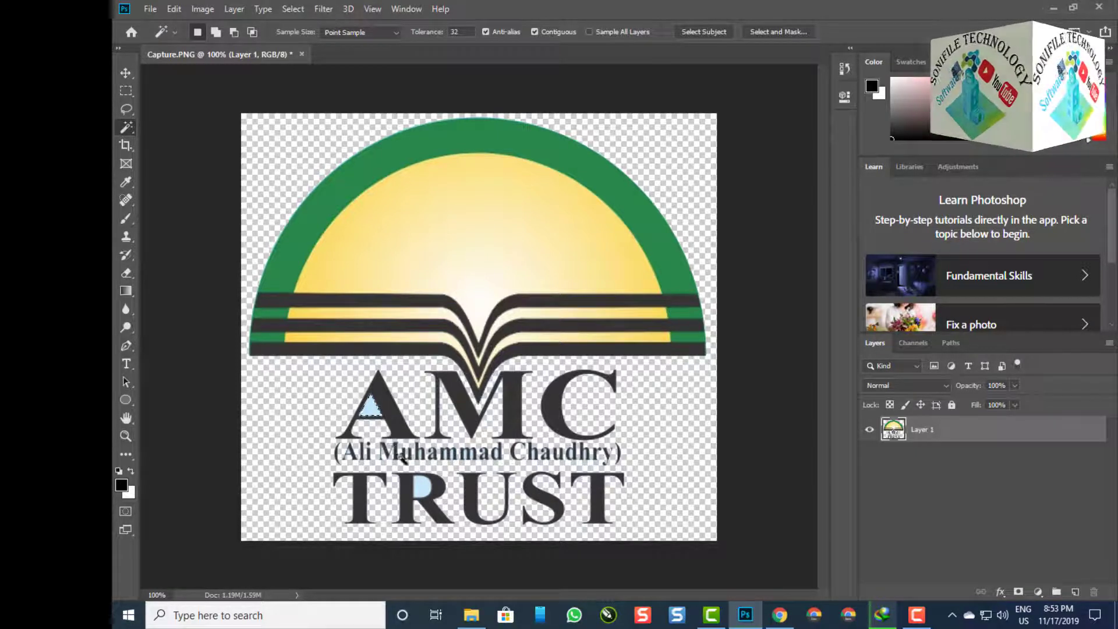
left_click(420, 487)
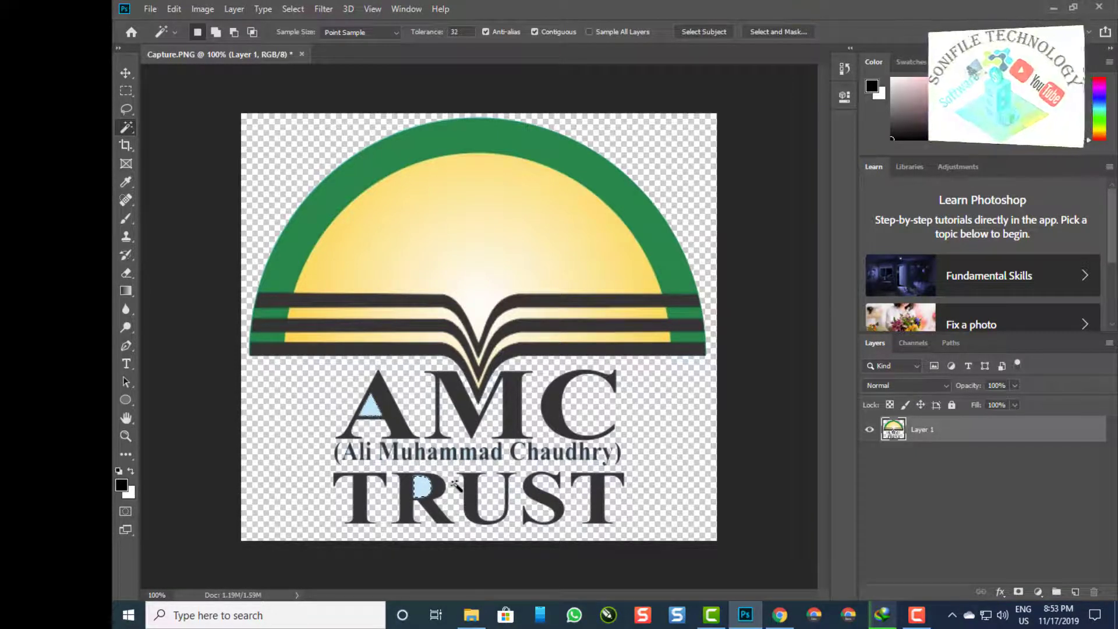
key("ctrl+x")
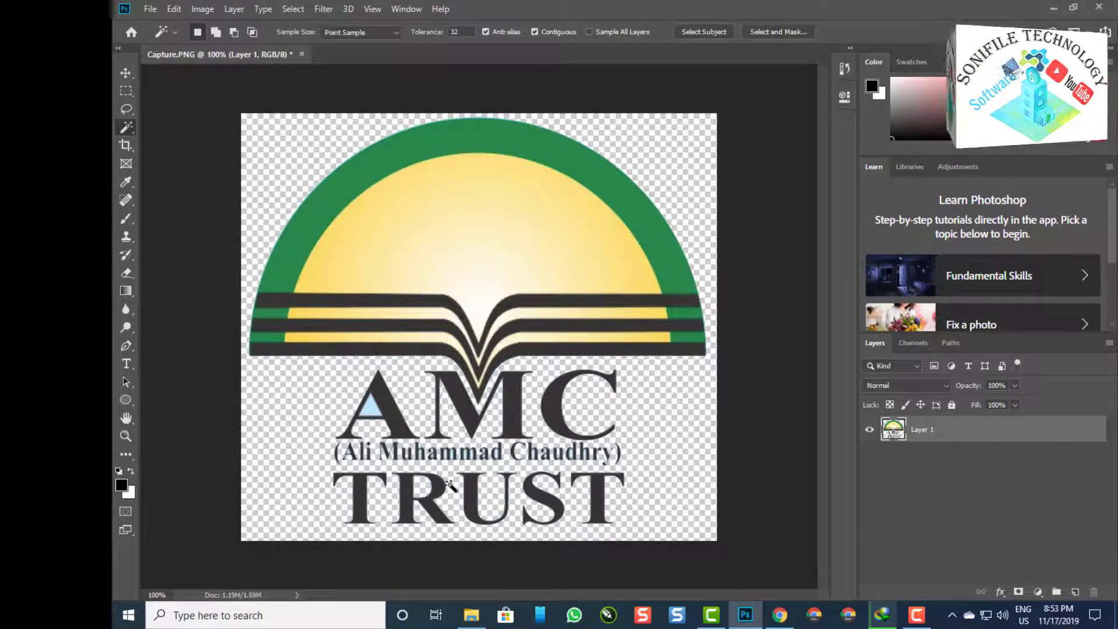
left_click(370, 407)
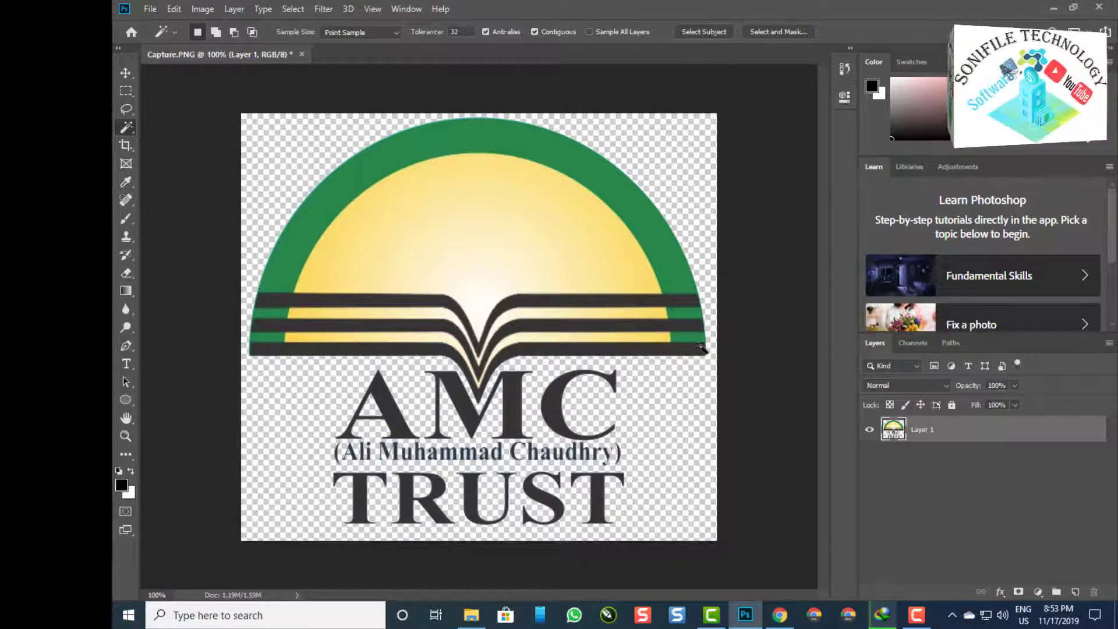
Step: Start an Export As of the logo with PNG as the file format
left_click(150, 10)
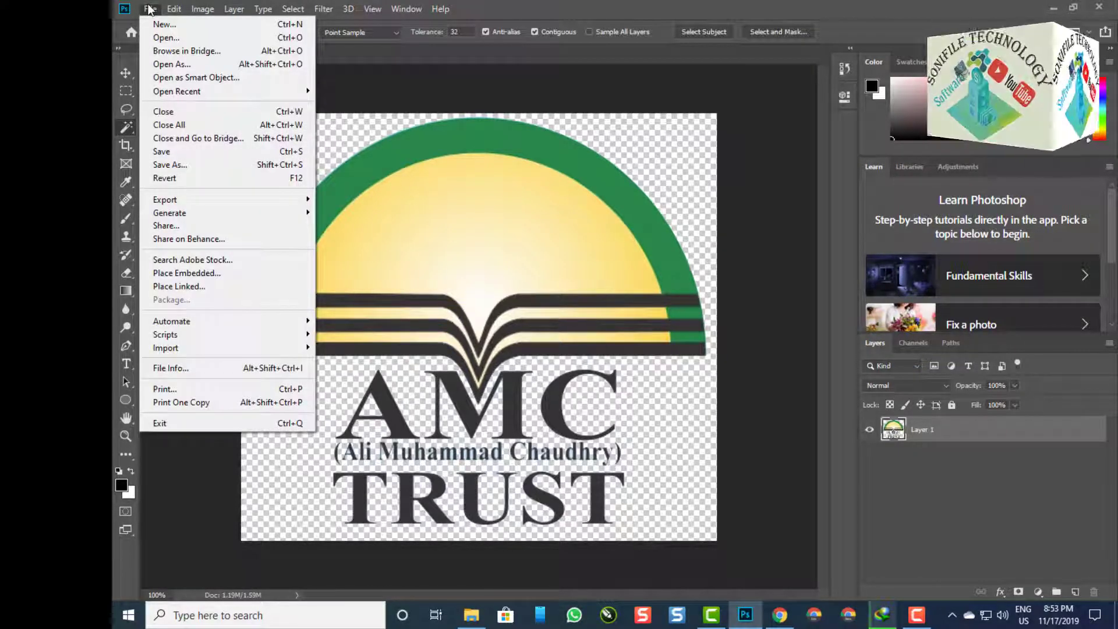
mouse_move(300, 201)
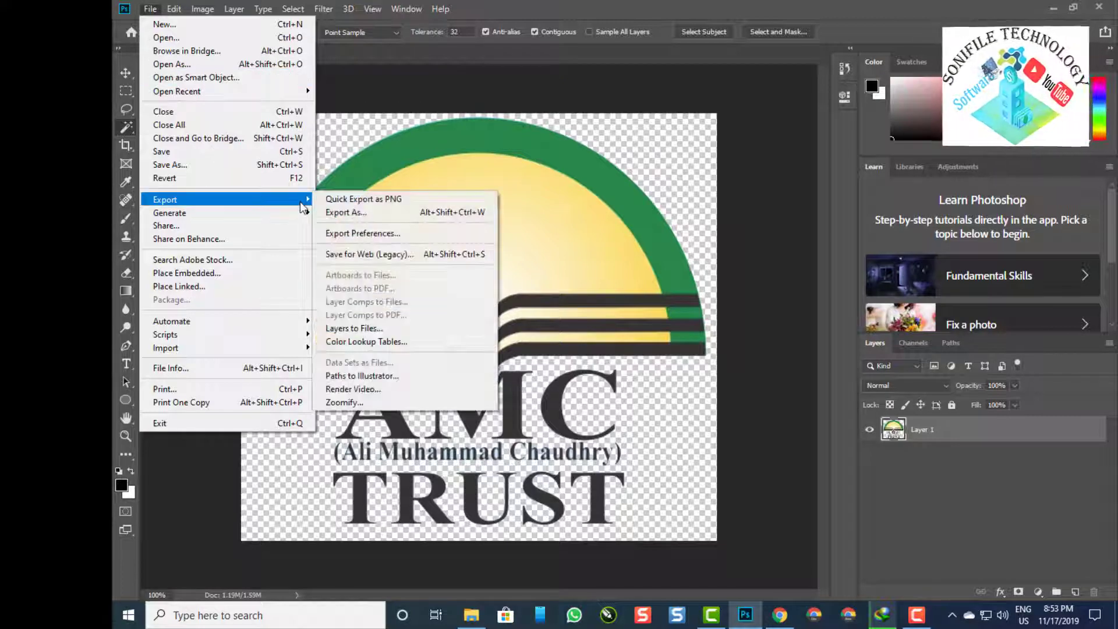
left_click(380, 216)
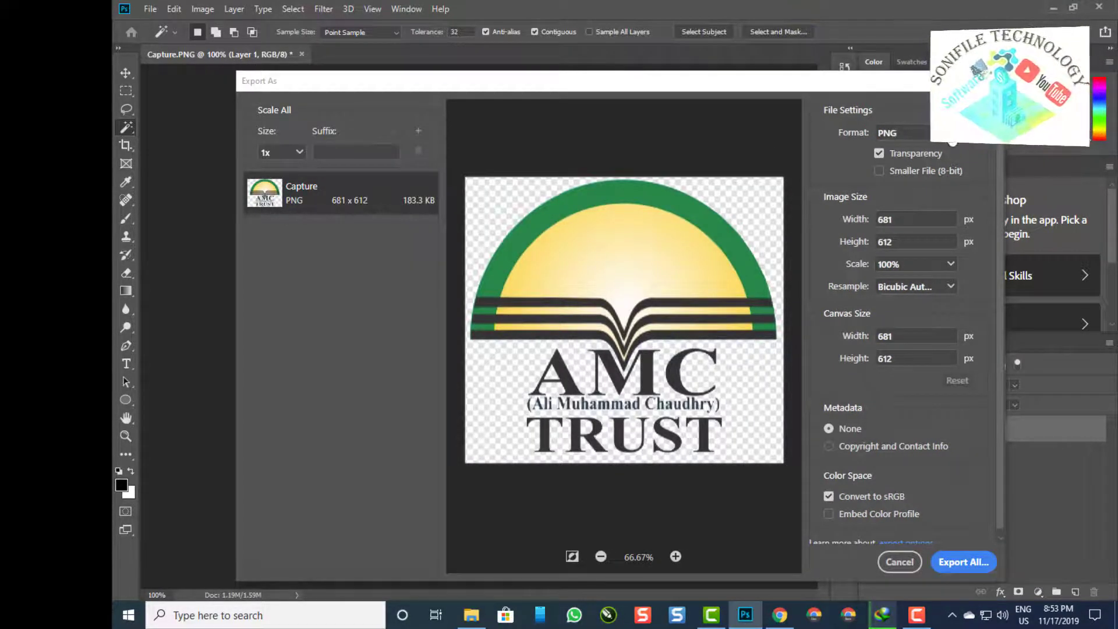
left_click(956, 138)
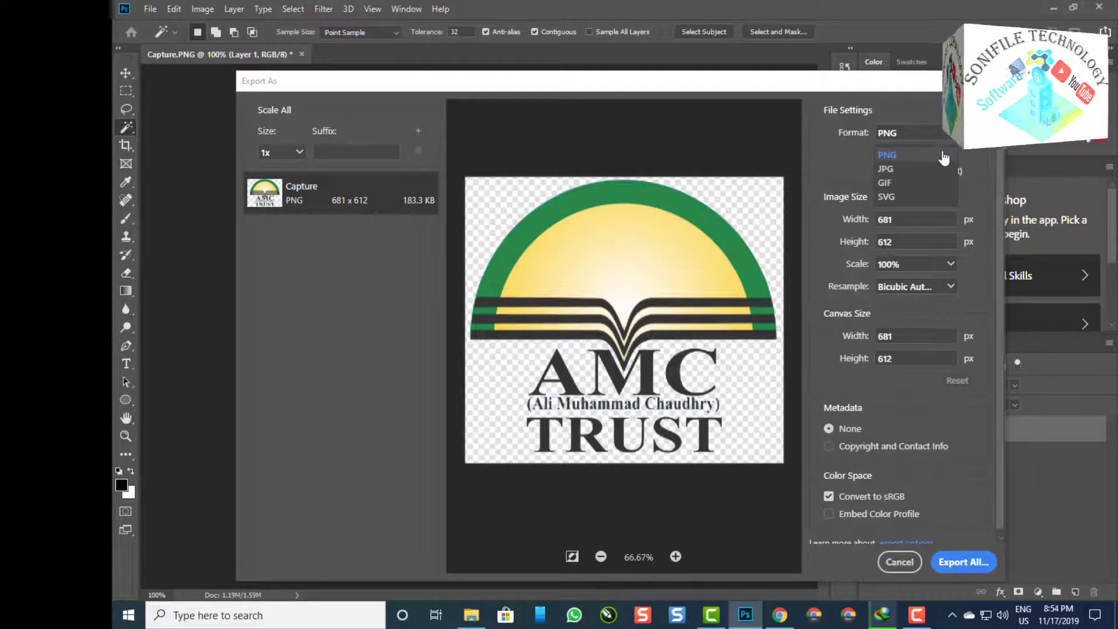
left_click(945, 155)
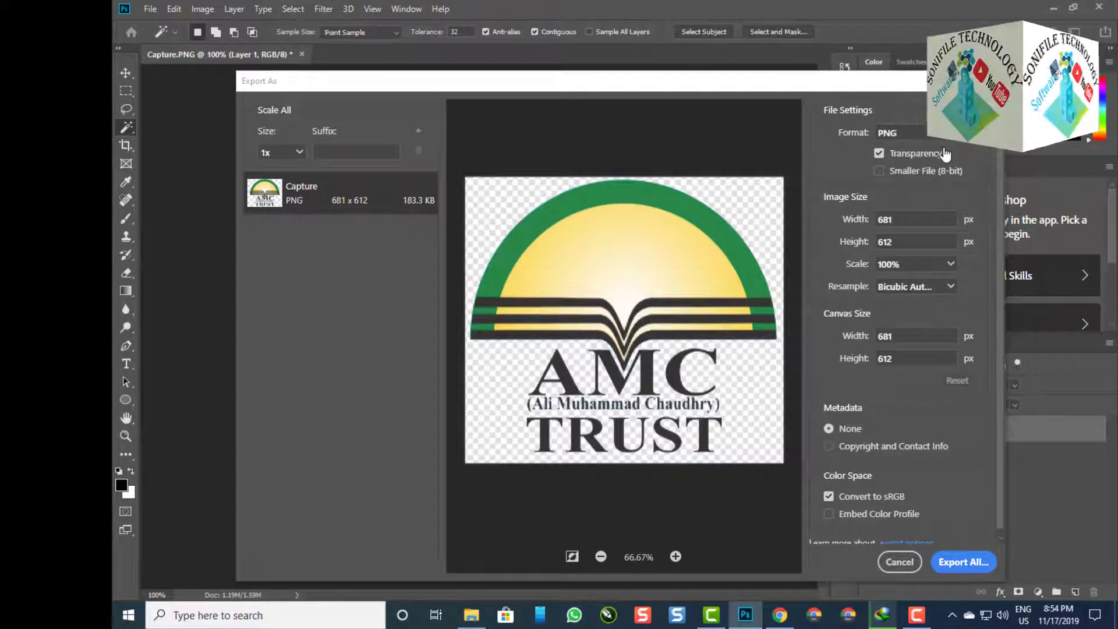
Step: Try JPG as the export format to compare the preview, and switch back to PNG
left_click(917, 134)
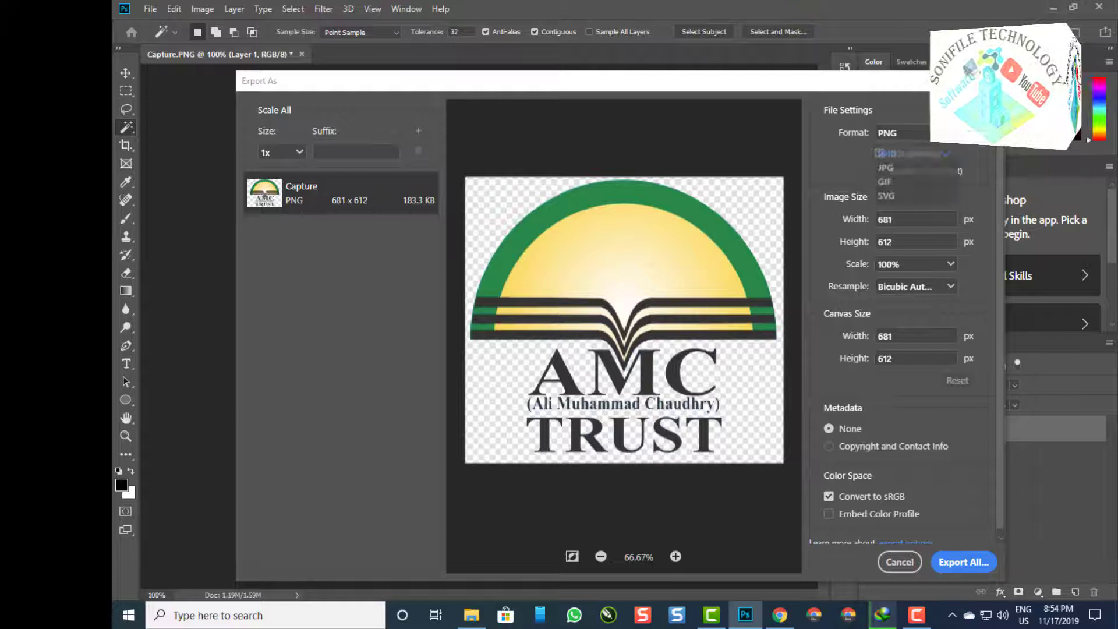
left_click(914, 163)
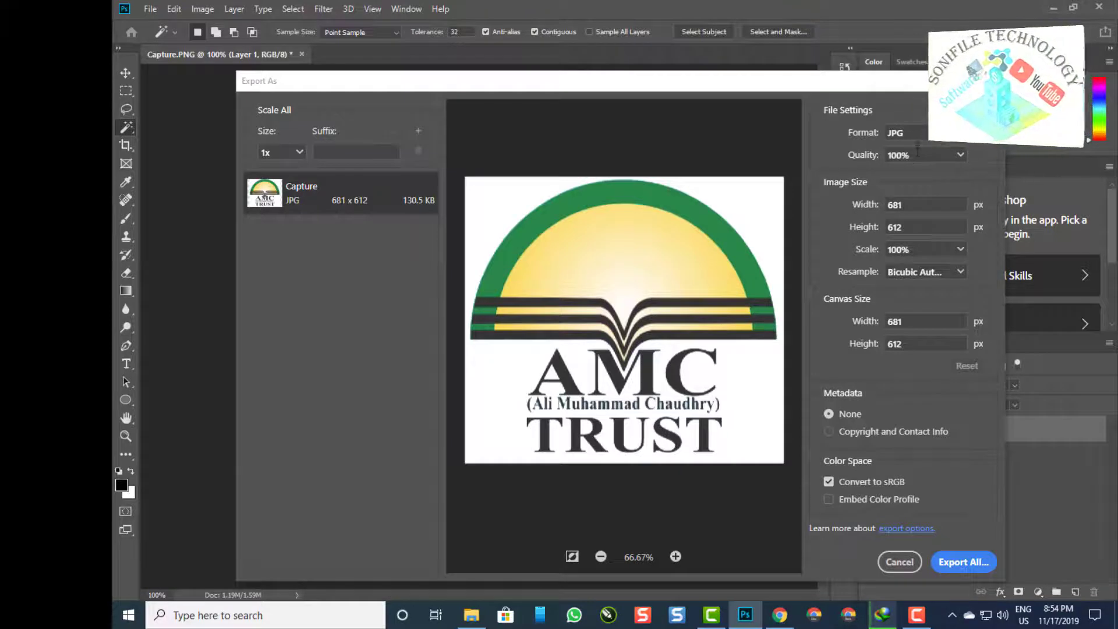
left_click(937, 135)
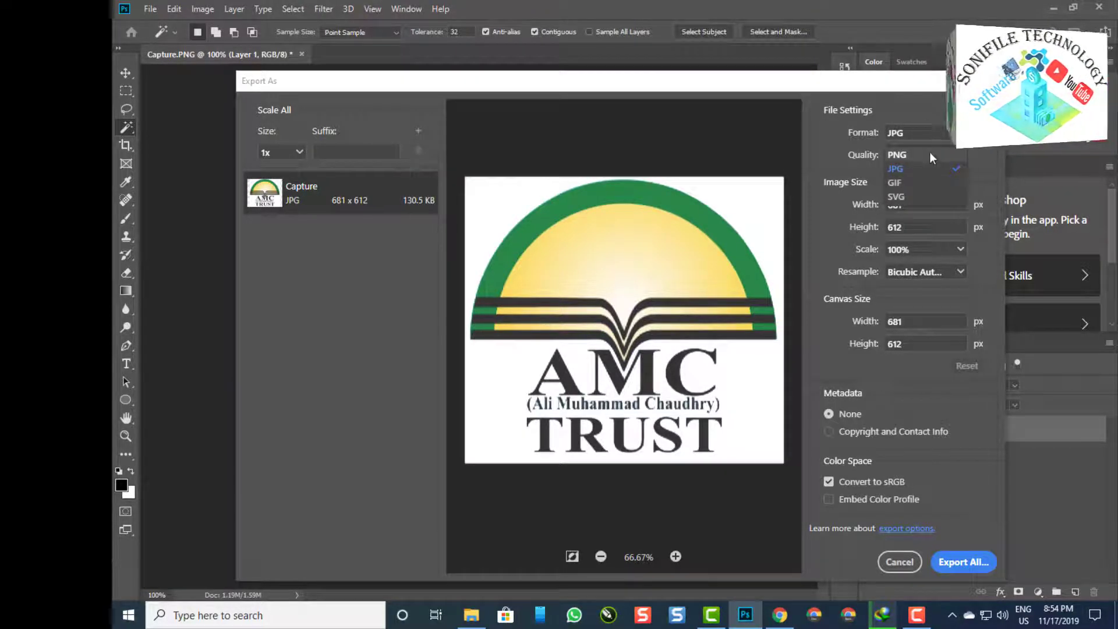
left_click(929, 153)
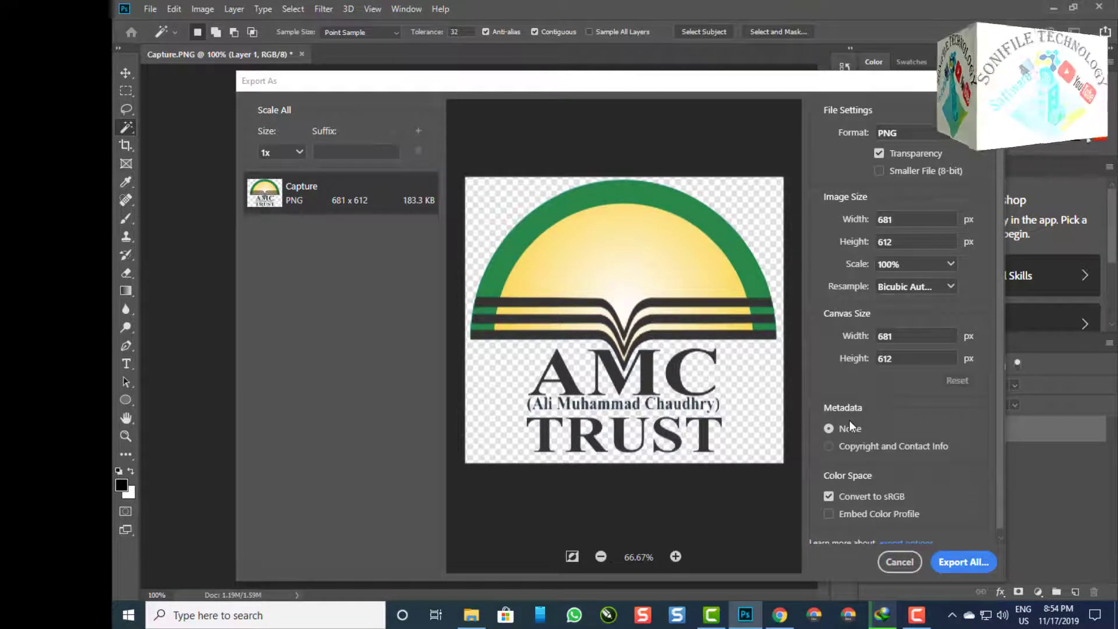
Step: Include Copyright and Contact Info metadata in the export and enable Embed Color Profile
left_click(859, 448)
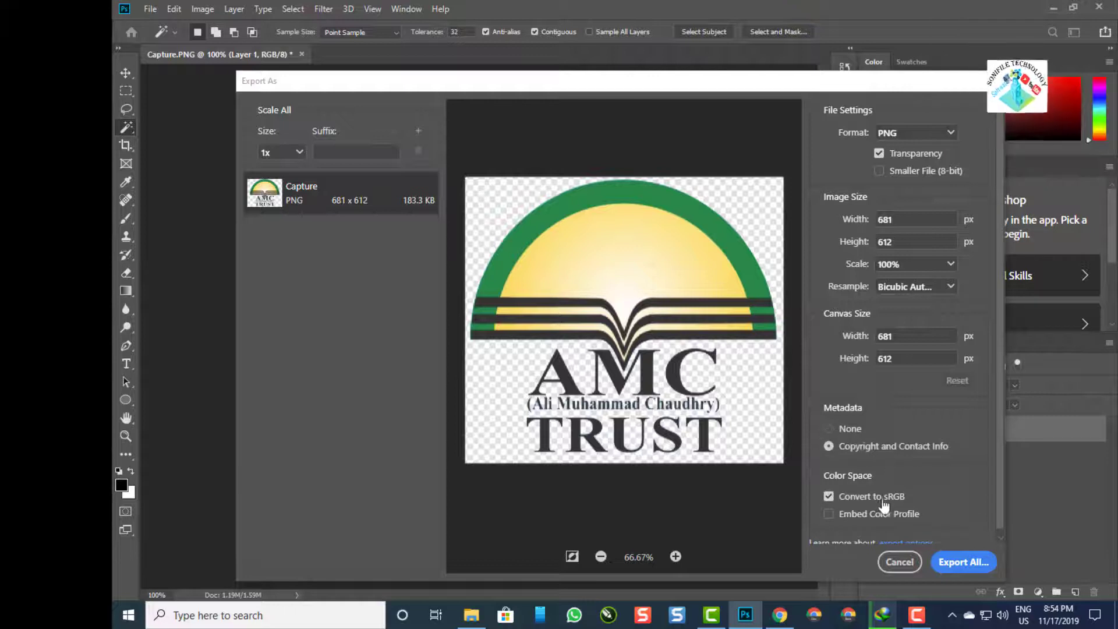
scroll(856, 489, "down", 1)
left_click(851, 509)
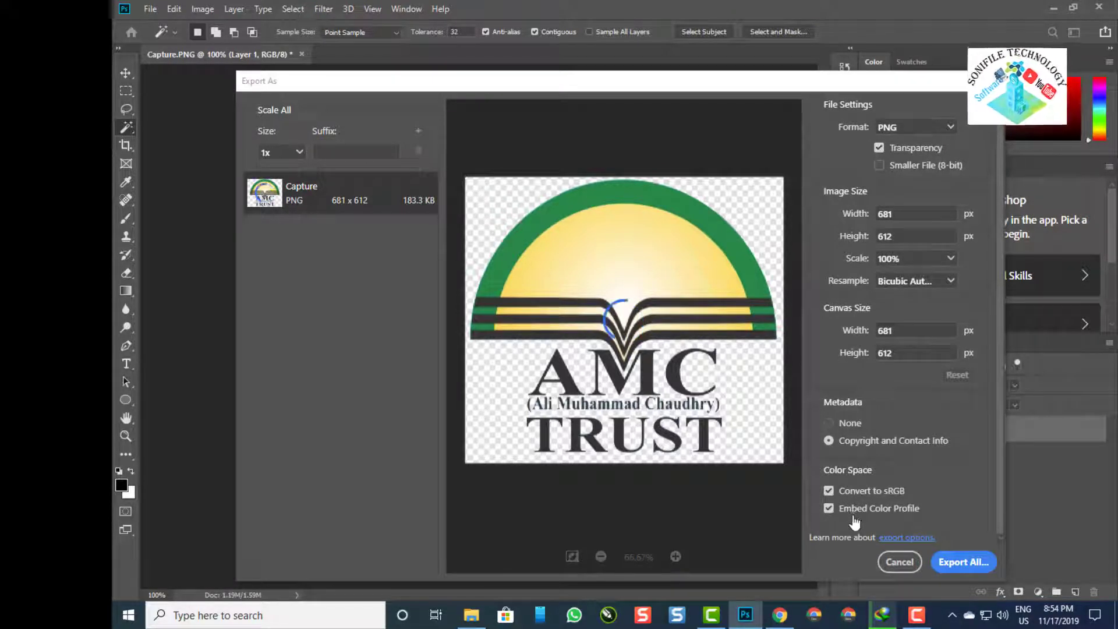
Step: Export the logo to the Downloads folder under the file name AMC
left_click(961, 561)
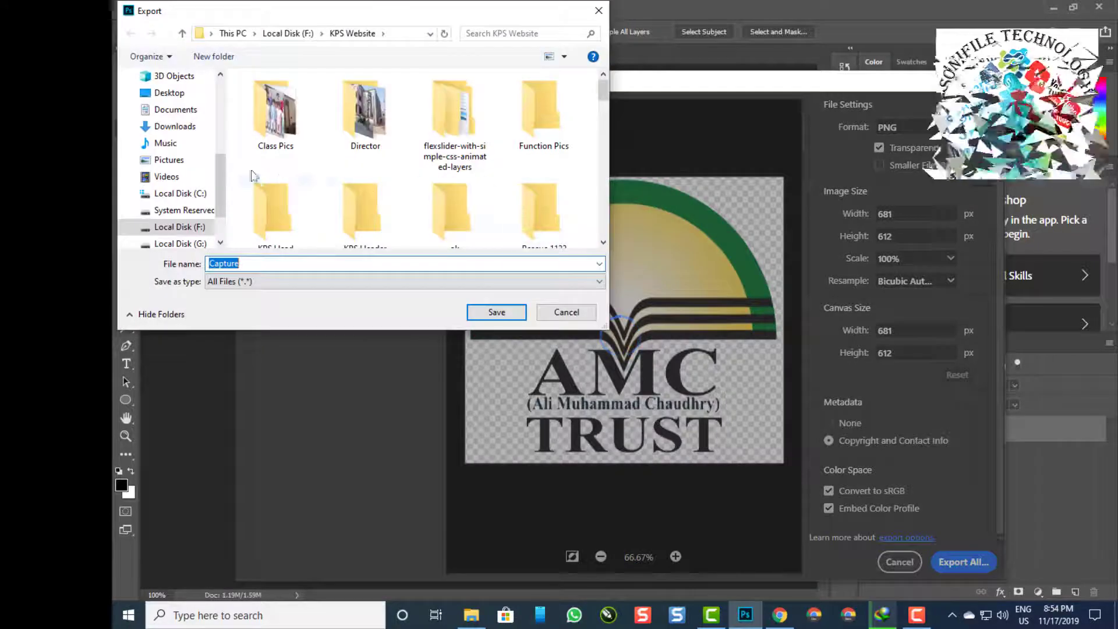
left_click(180, 127)
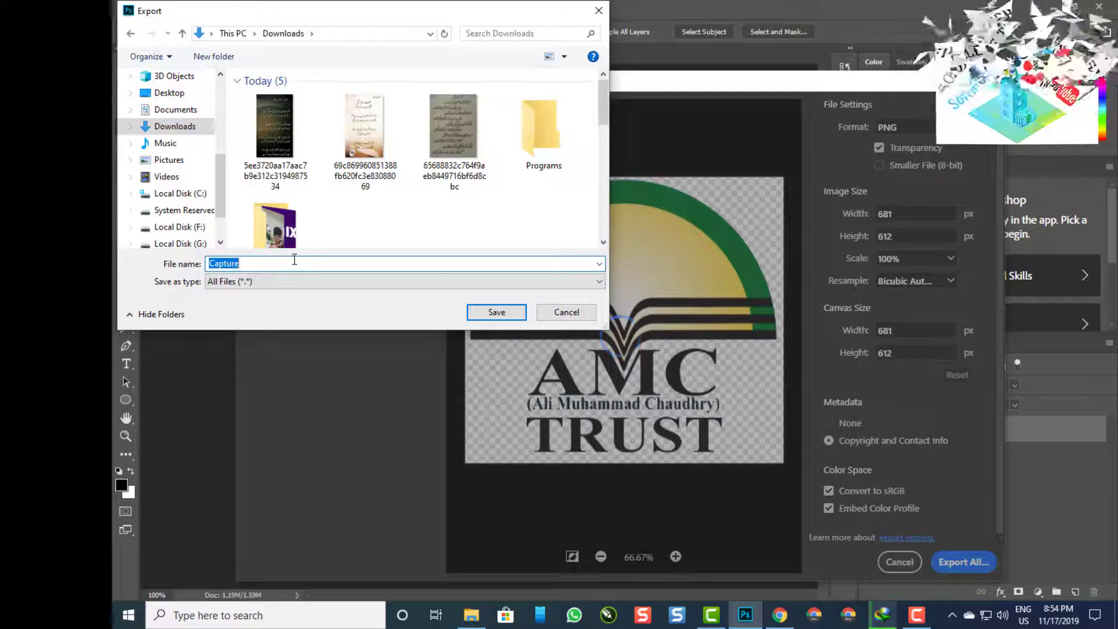
type("AMC")
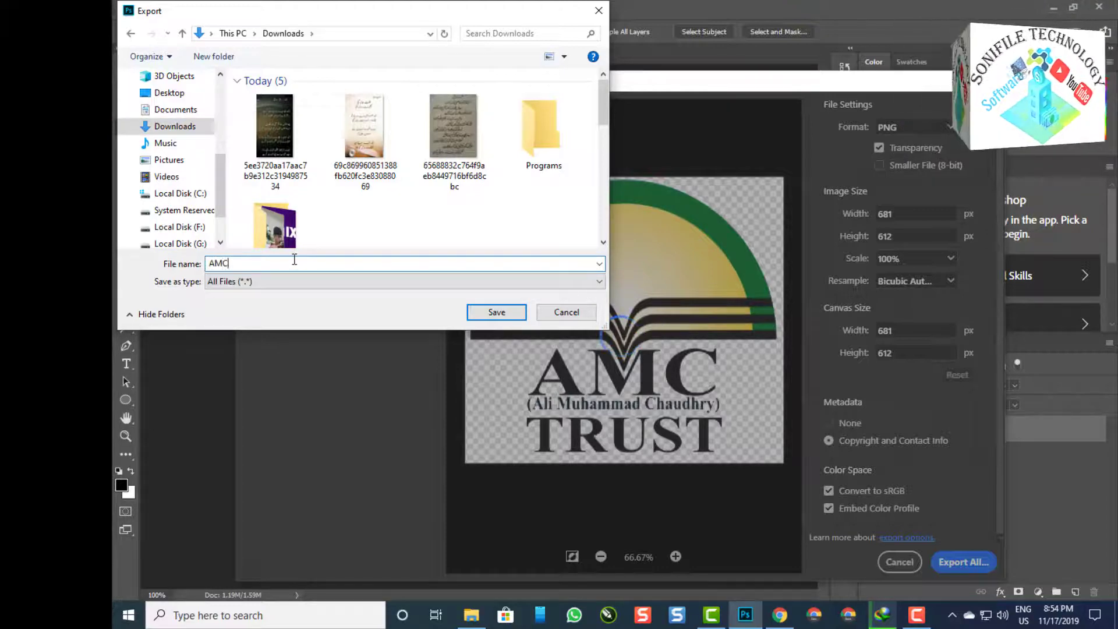
left_click(498, 311)
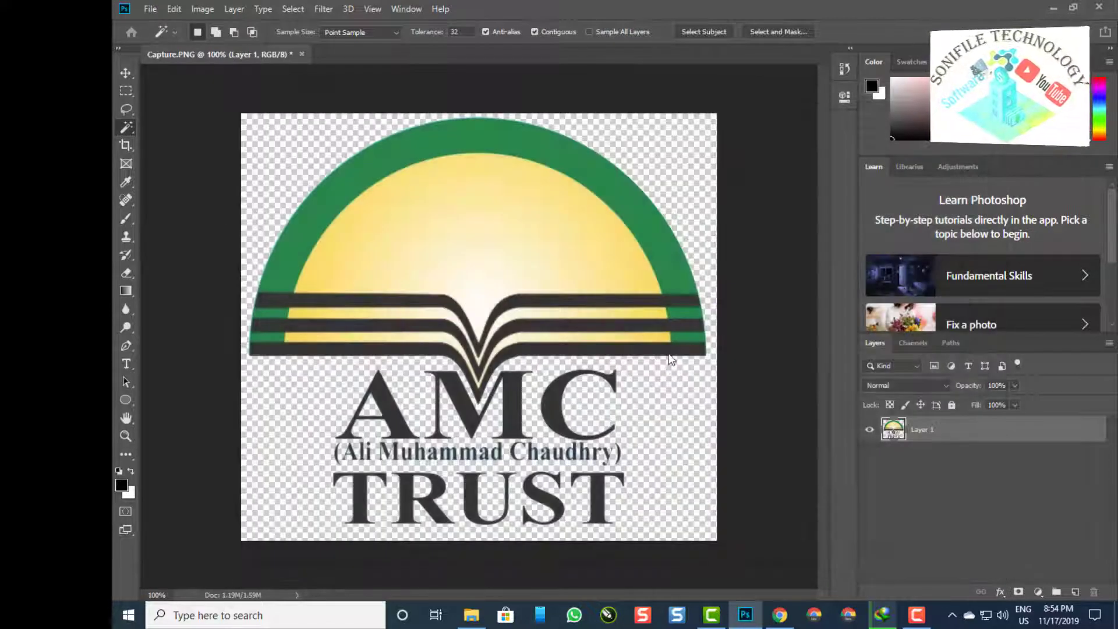
Step: Switch to File Explorer and open the exported AMC image from the Downloads folder to check its background
left_click(471, 609)
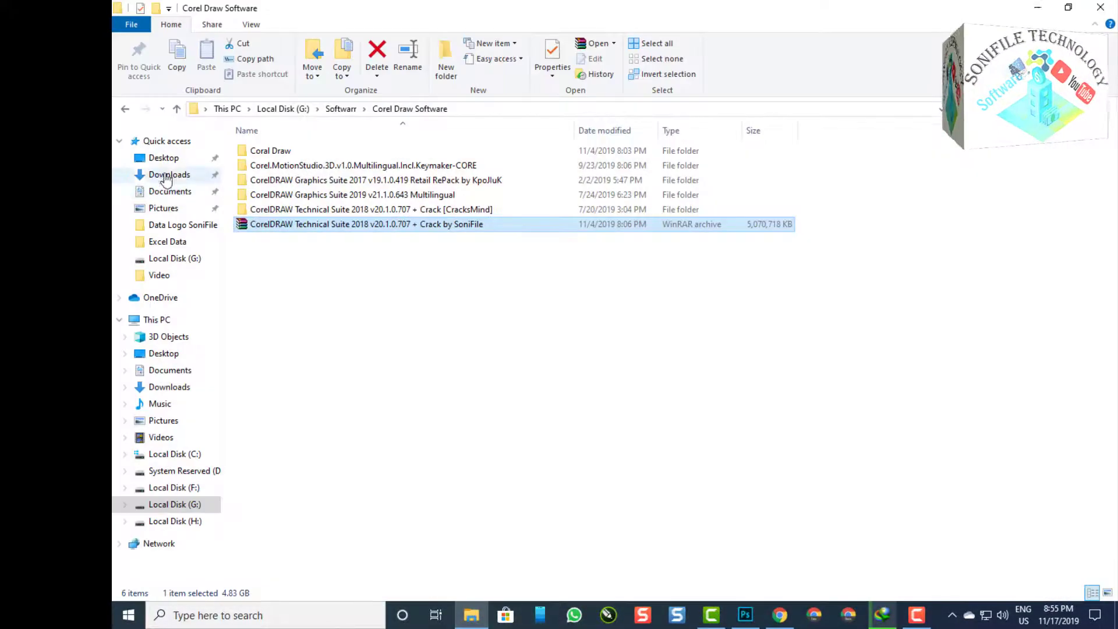
left_click(168, 174)
left_click(297, 195)
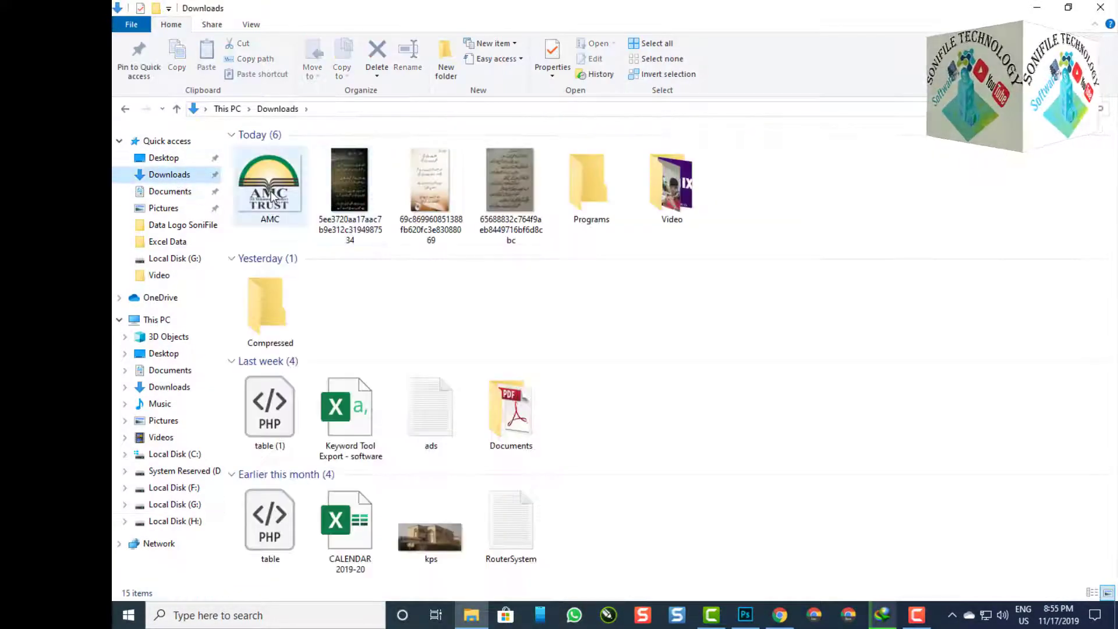
double_click(443, 233)
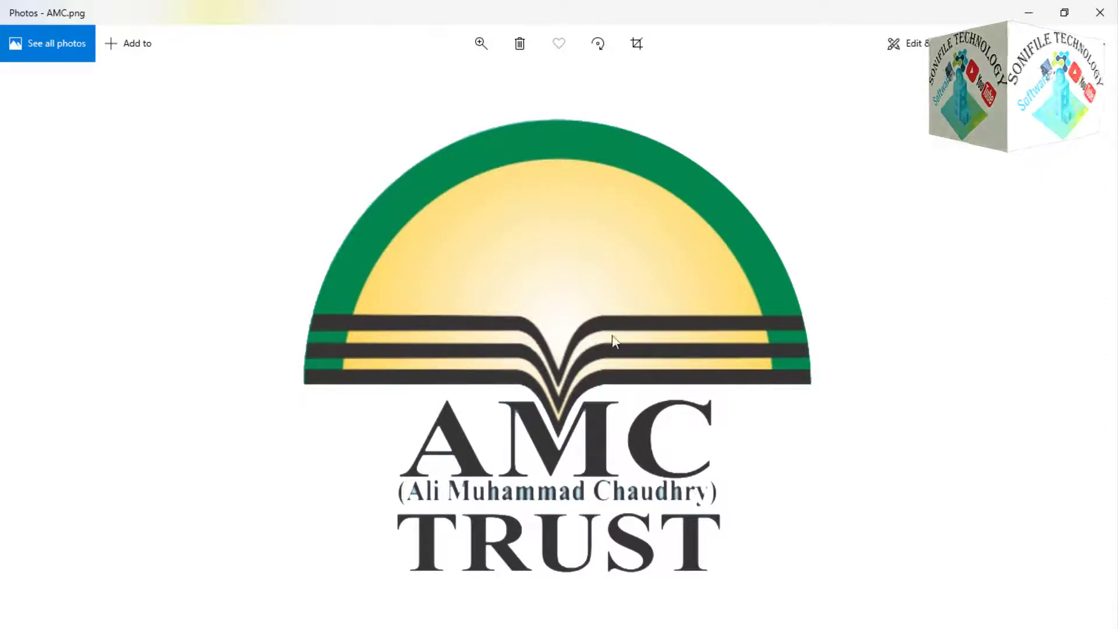
left_click(1108, 7)
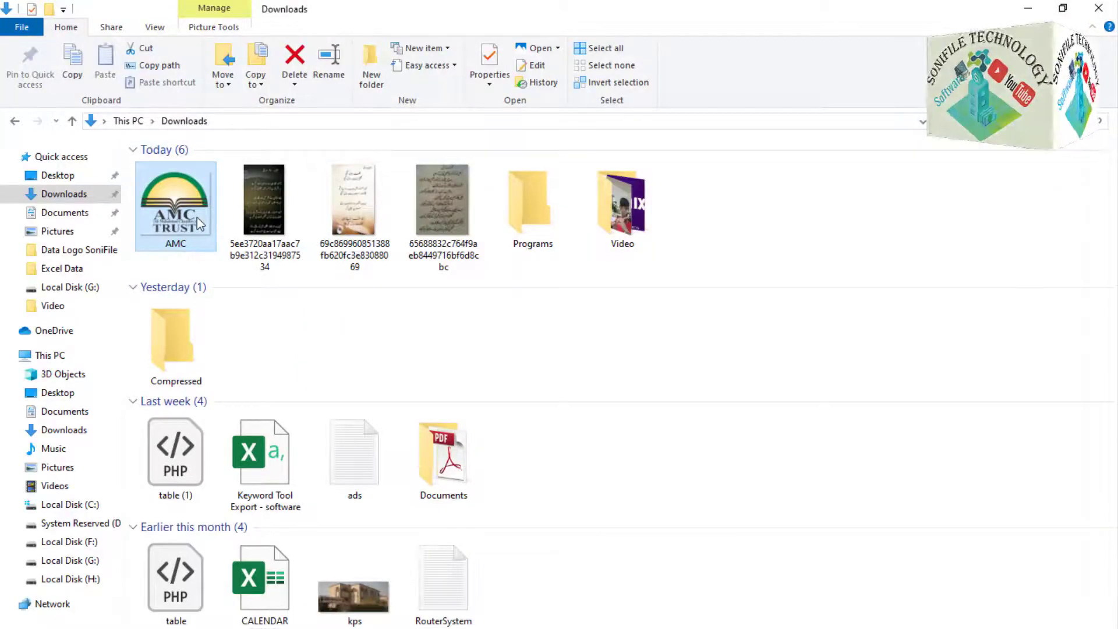
double_click(197, 217)
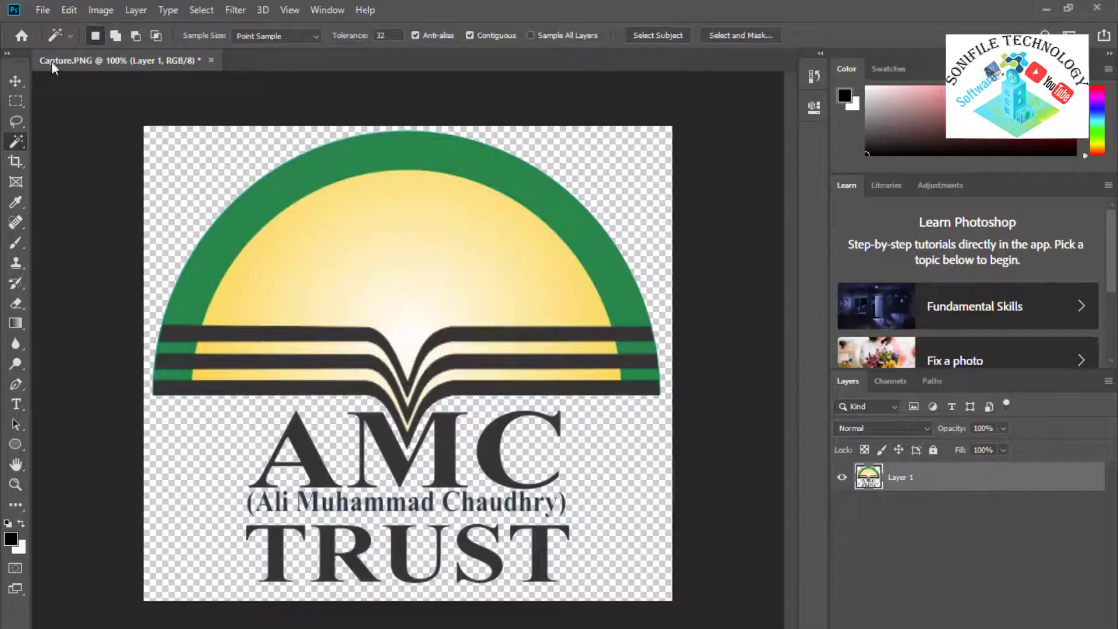
Step: Close the Capture.PNG document in Photoshop without saving its changes
left_click(212, 60)
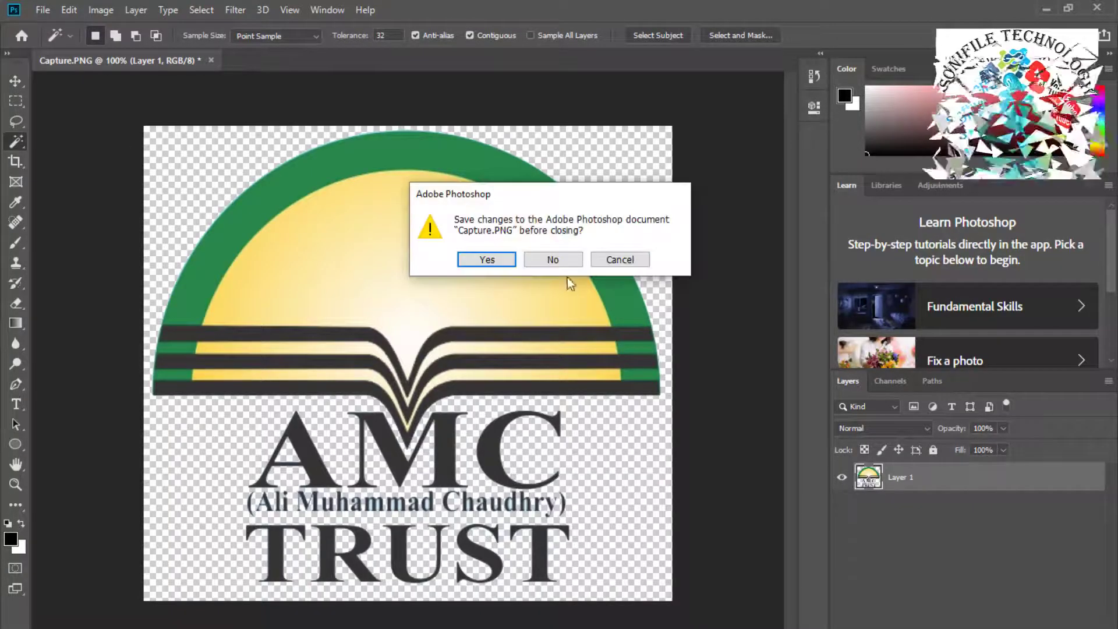
left_click(550, 257)
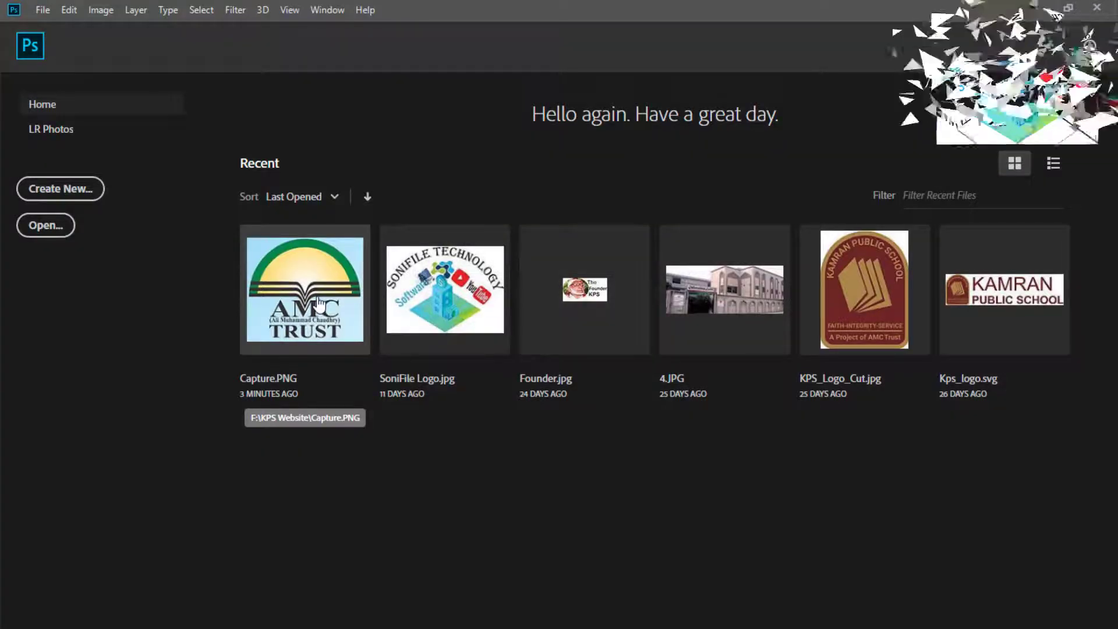